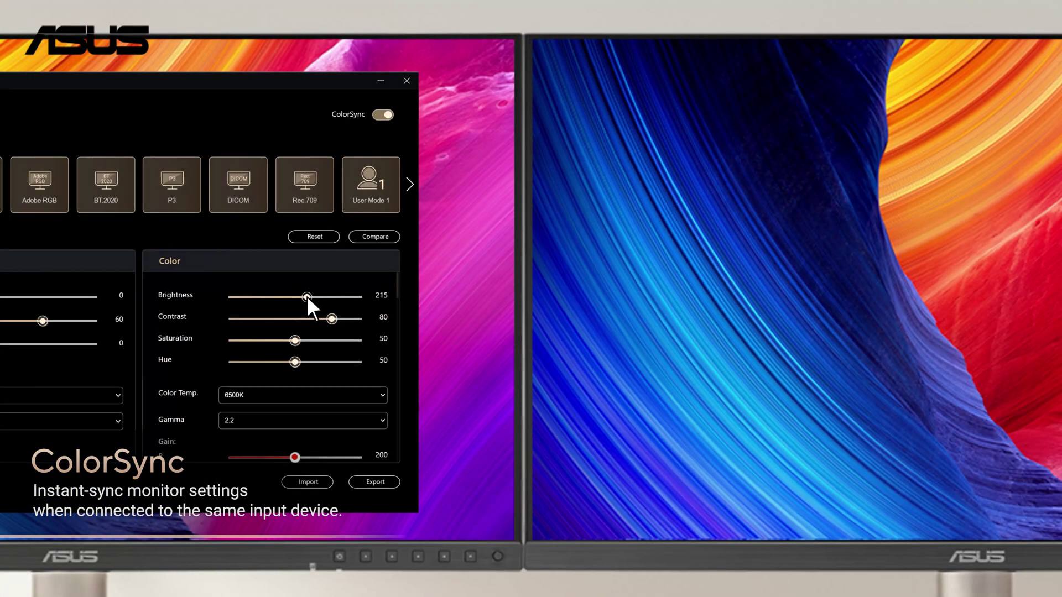
Set brightness to 208 and pick the BT.2020 then Rec.709 preset for the synced monitors
mouse_move(306, 296)
mouse_down()
mouse_move(320, 297)
mouse_move(295, 297)
mouse_up()
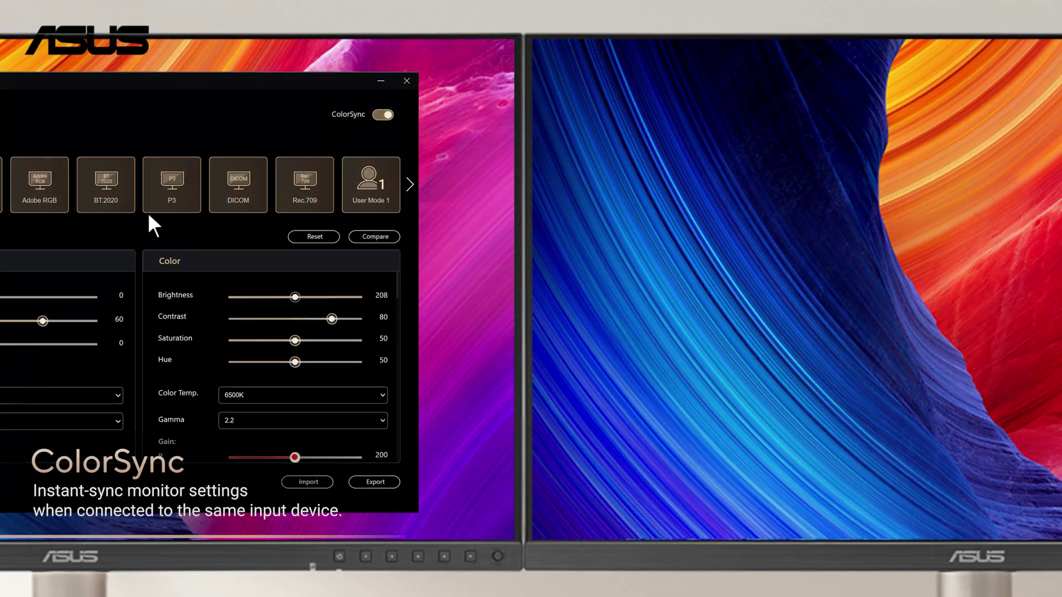
click(124, 198)
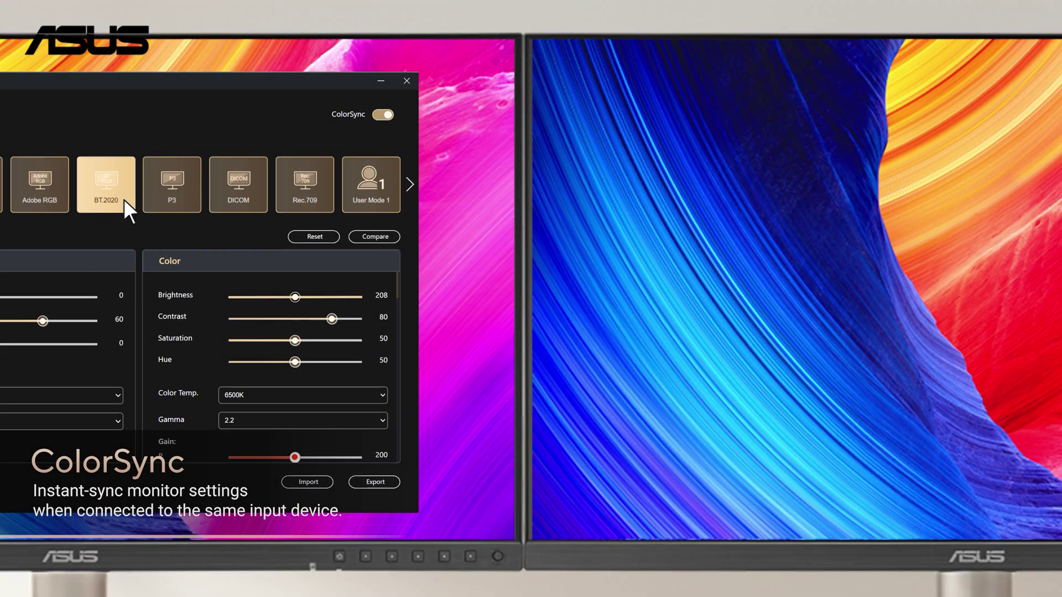
click(321, 203)
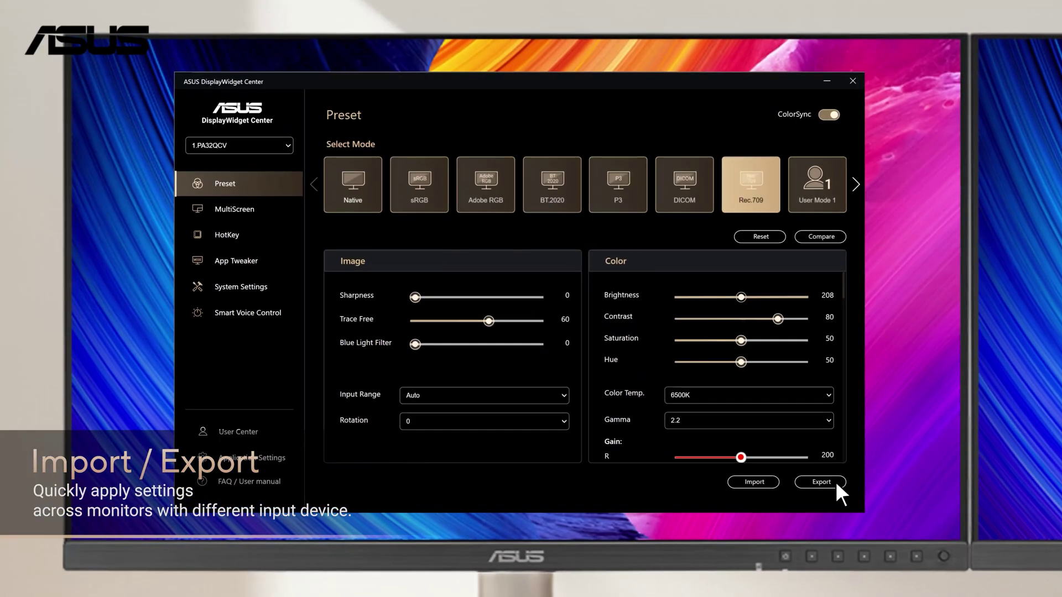
Export the current monitor settings to PA32QCV_Native.json on the Desktop
click(835, 483)
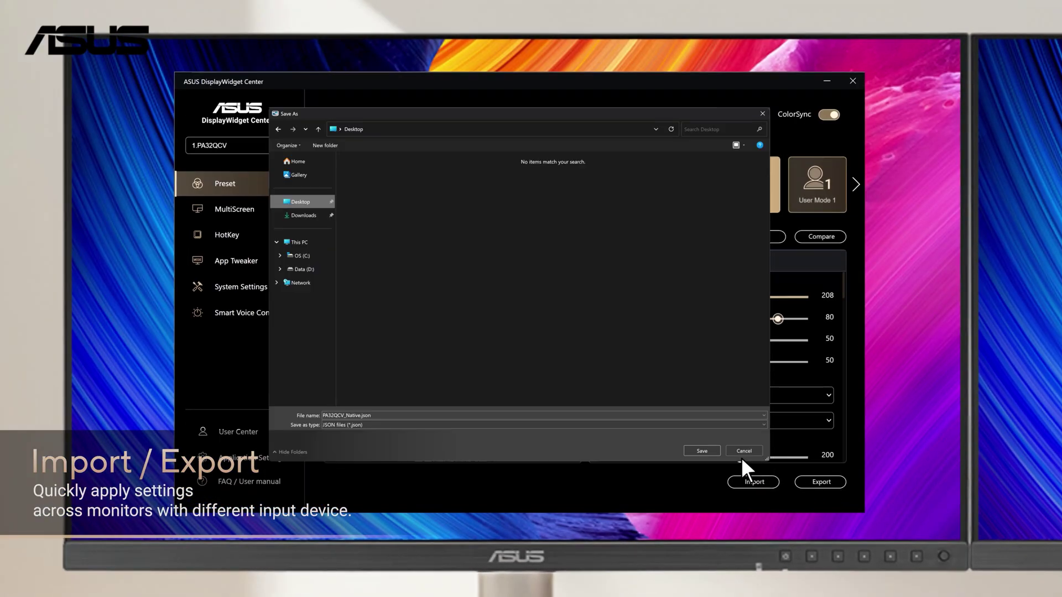
click(712, 449)
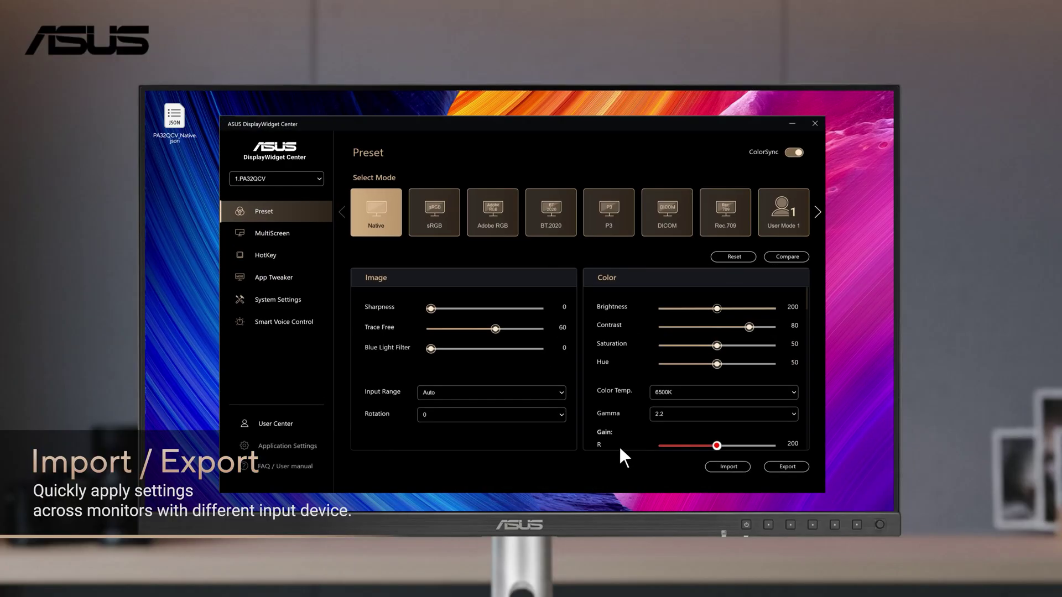
Import PA32QCV_Native.json from the Desktop and confirm overwriting this monitor's settings
click(744, 475)
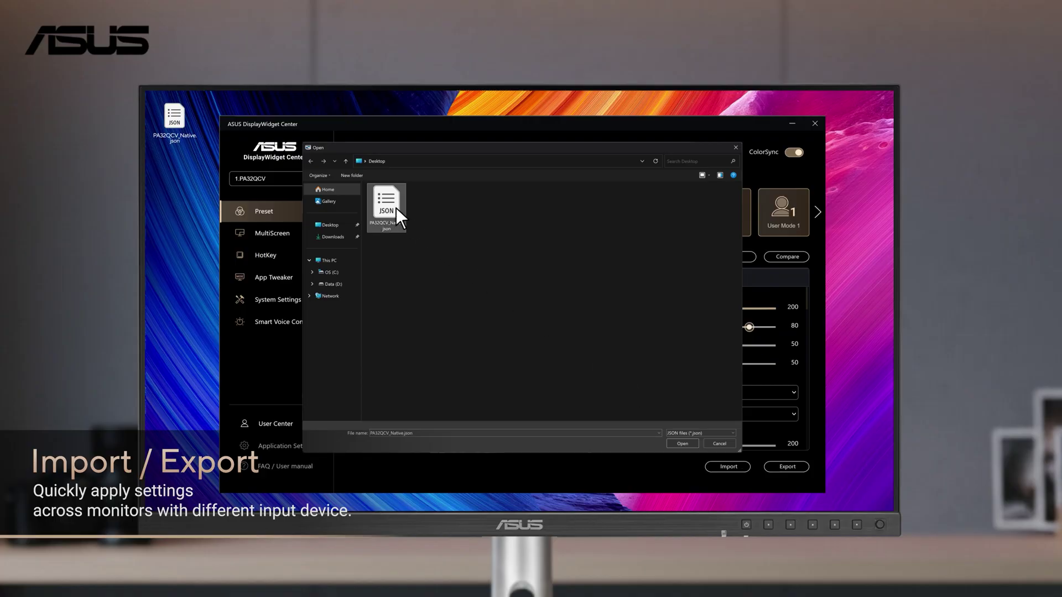
click(691, 443)
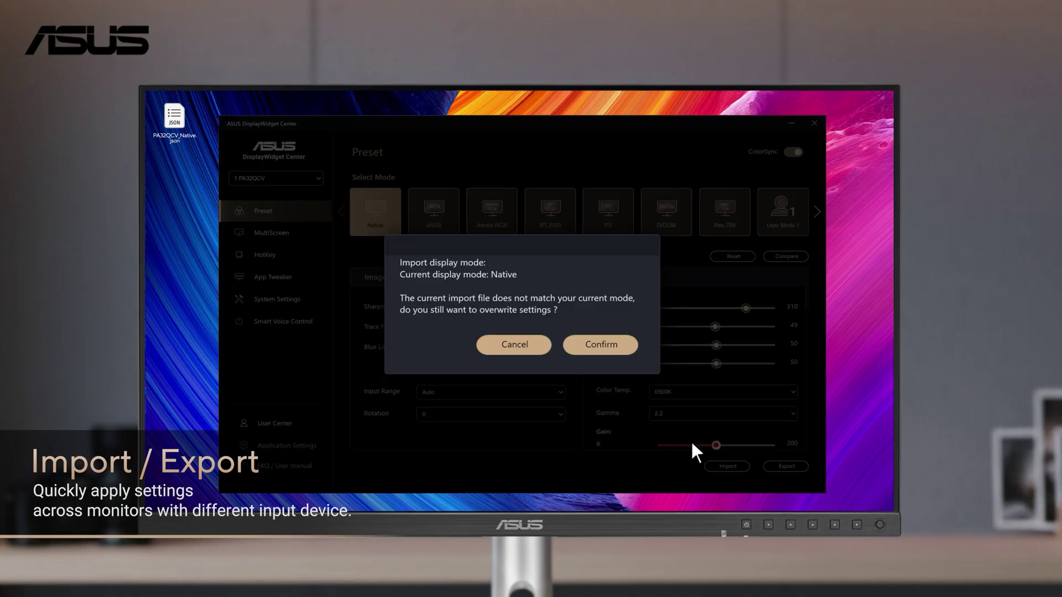
click(622, 345)
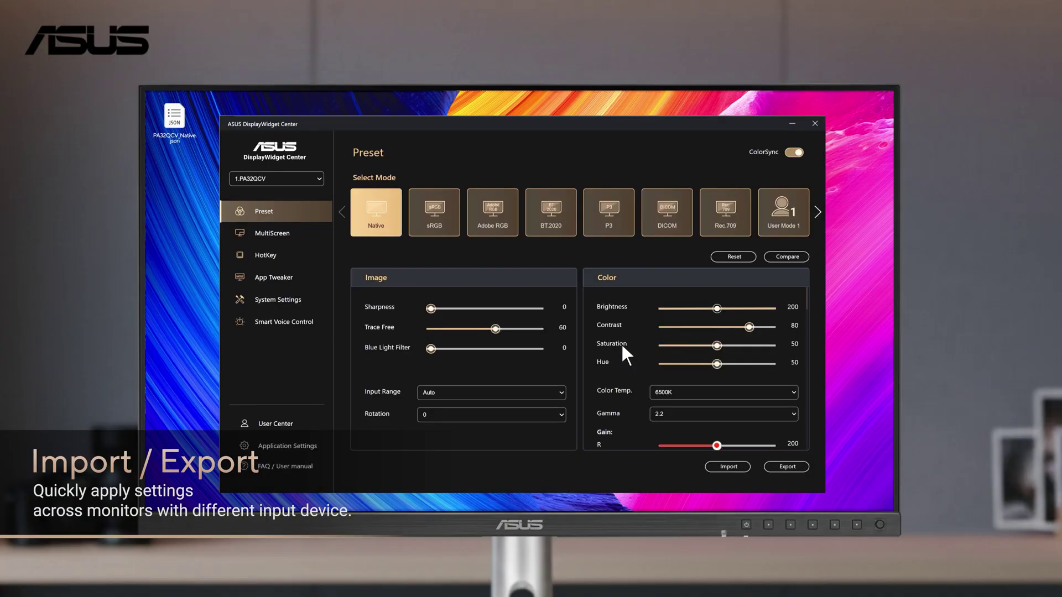